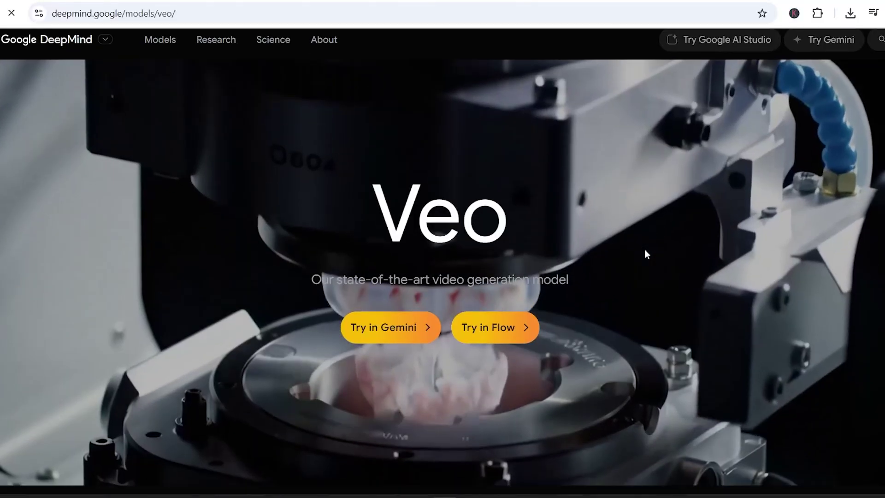
Scroll through the Veo 3 capabilities on the Google DeepMind Veo page
scroll(645, 253, down, 5)
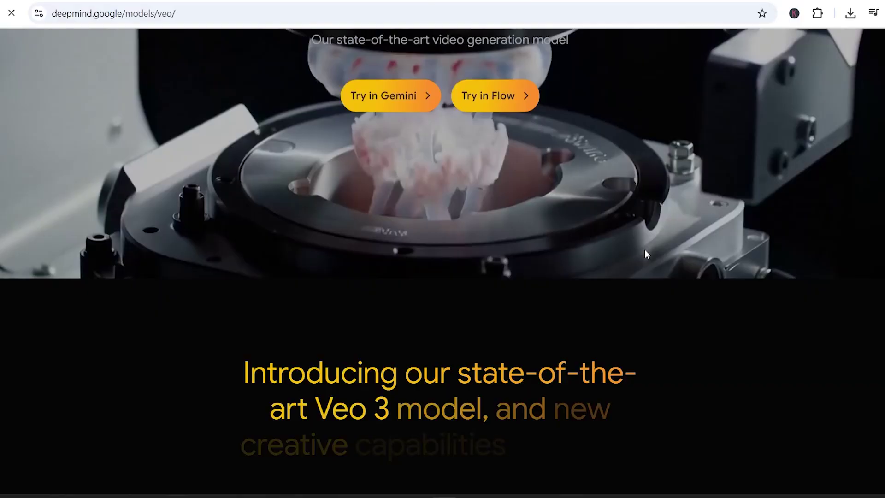
scroll(645, 254, down, 2)
scroll(645, 253, down, 4)
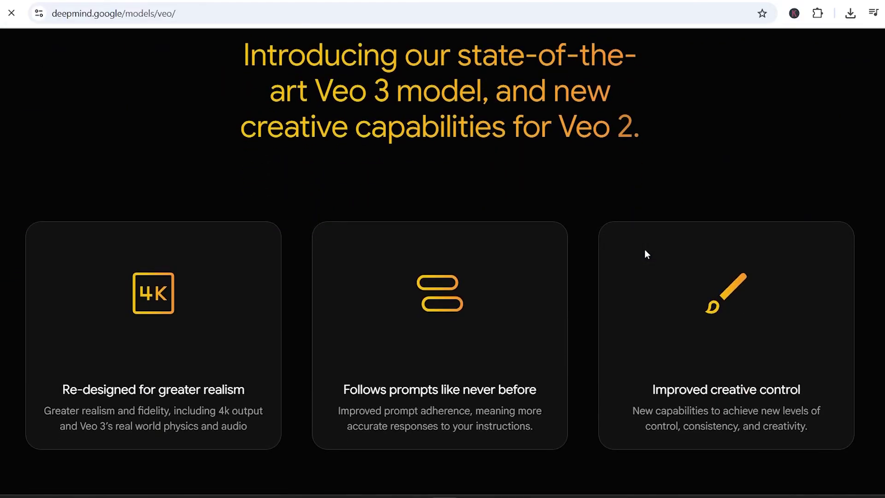
scroll(645, 253, down, 5)
scroll(645, 253, down, 1)
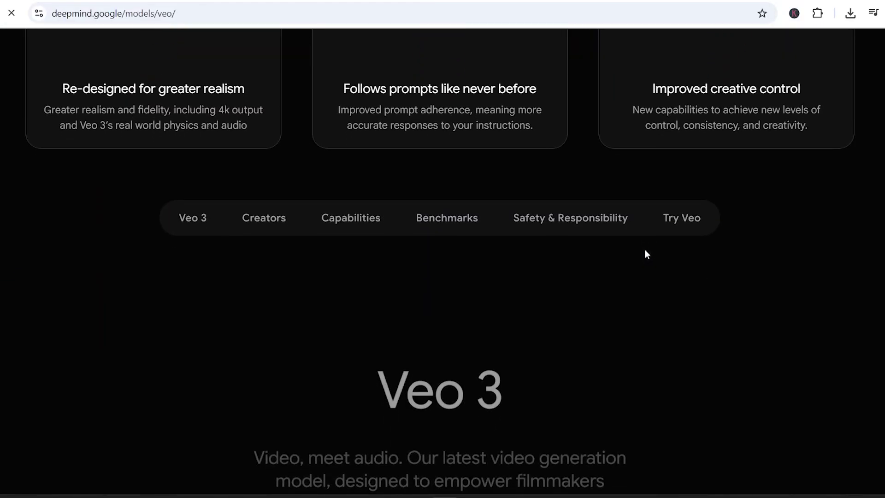
scroll(645, 252, down, 5)
scroll(645, 253, down, 5)
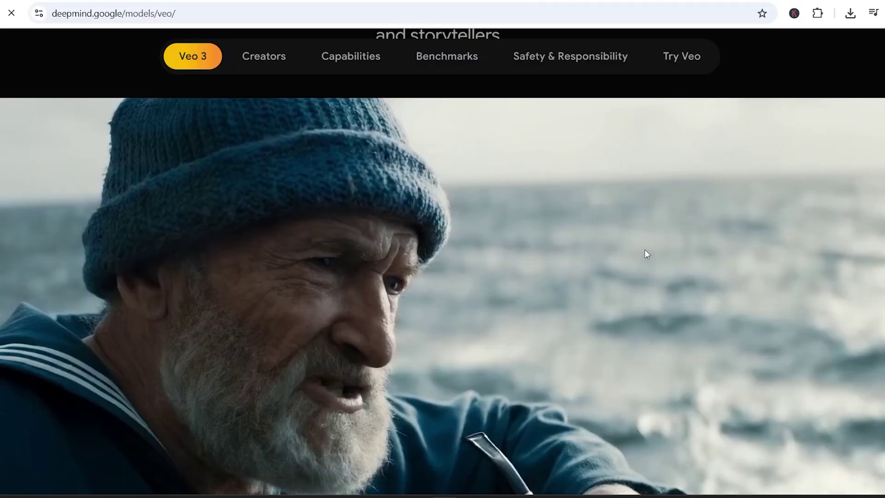
scroll(645, 250, down, 5)
scroll(645, 250, down, 2)
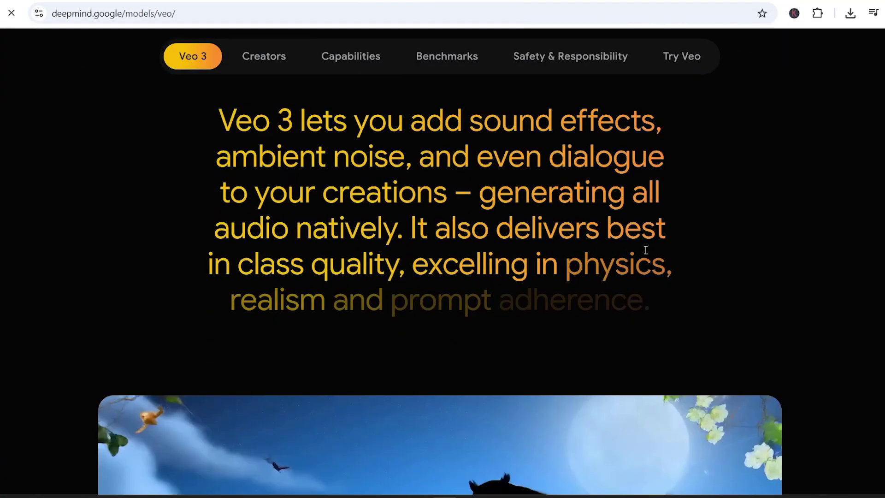
Paste the mechanic-and-apprentice dialogue prompt into Media Studio's prompt box
scroll(644, 251, up, 15)
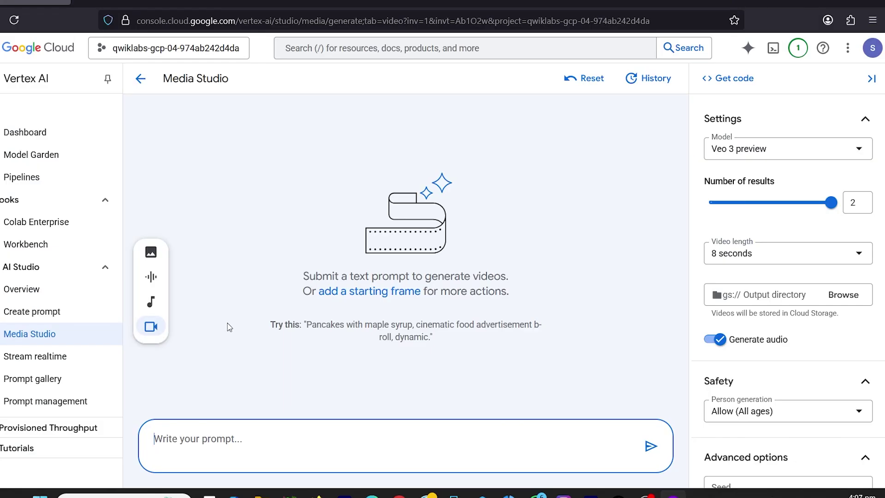
text(The mechanic says: "You didn’t tighten the belt again." (Tone: firm but patient) The apprentice replies: "I thought I did… maybe I just dreamed it." (Tone: nervous))
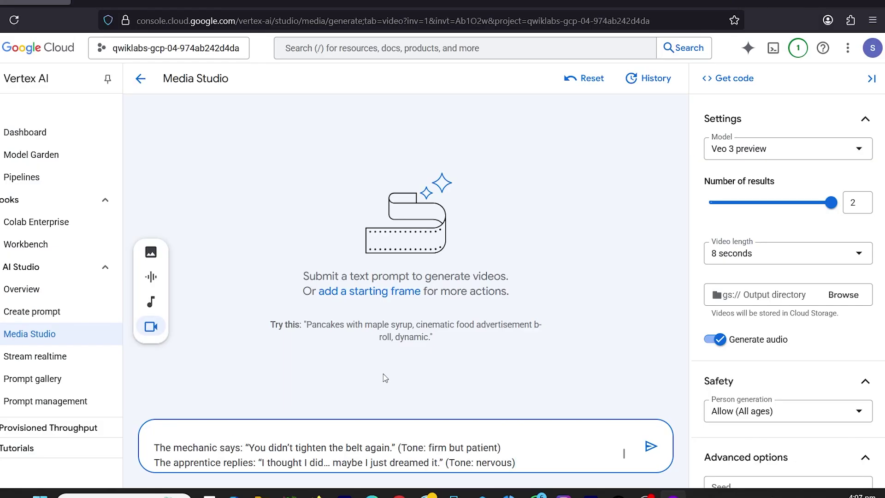
scroll(399, 433, up, 2)
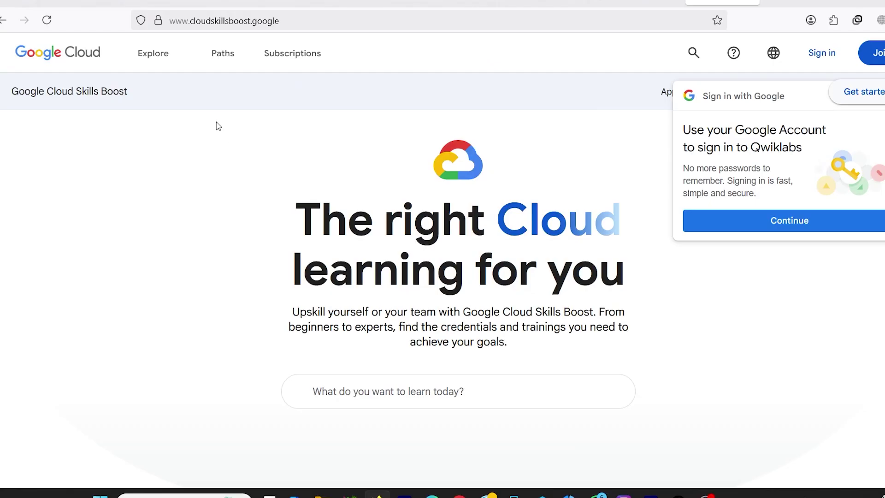
scroll(475, 323, down, 10)
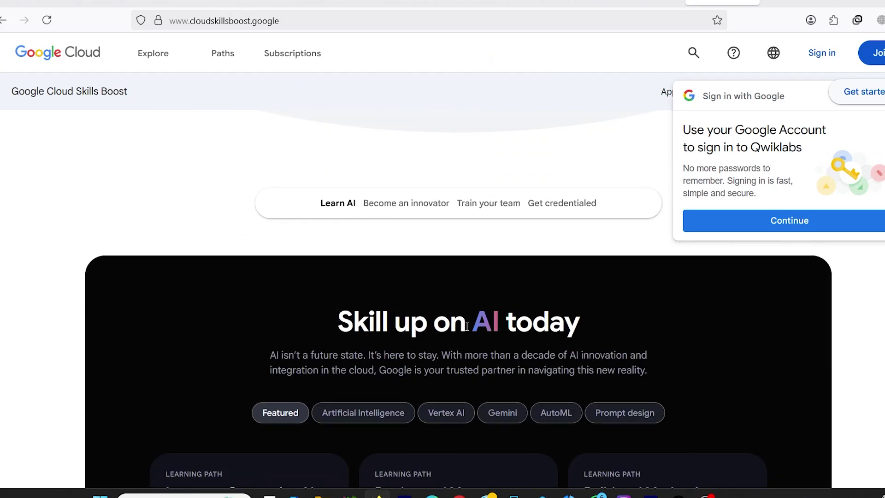
scroll(464, 333, up, 3)
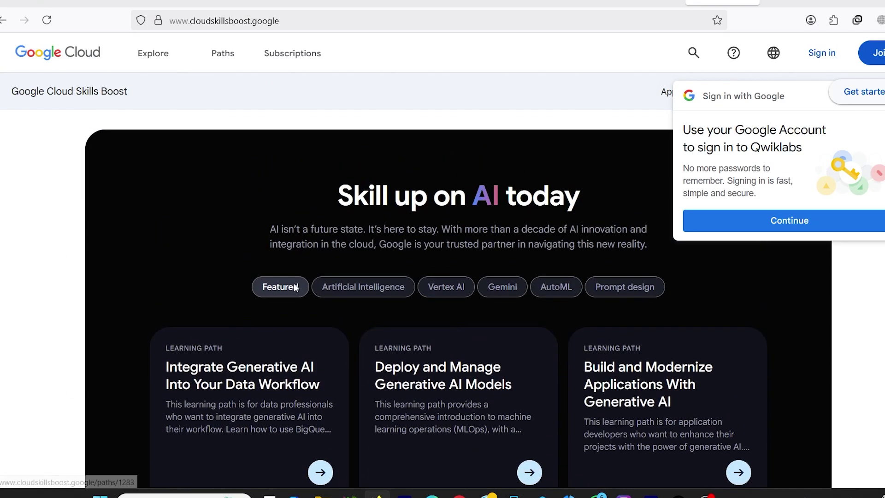
scroll(204, 307, down, 15)
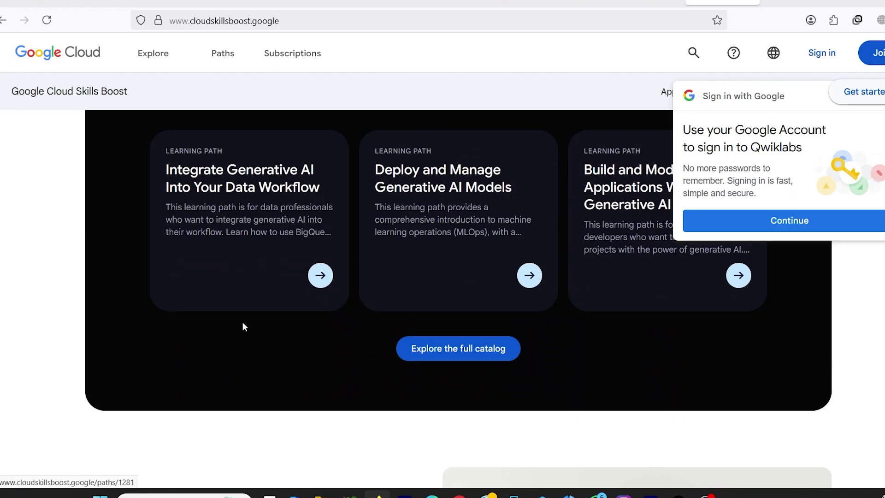
scroll(245, 326, down, 15)
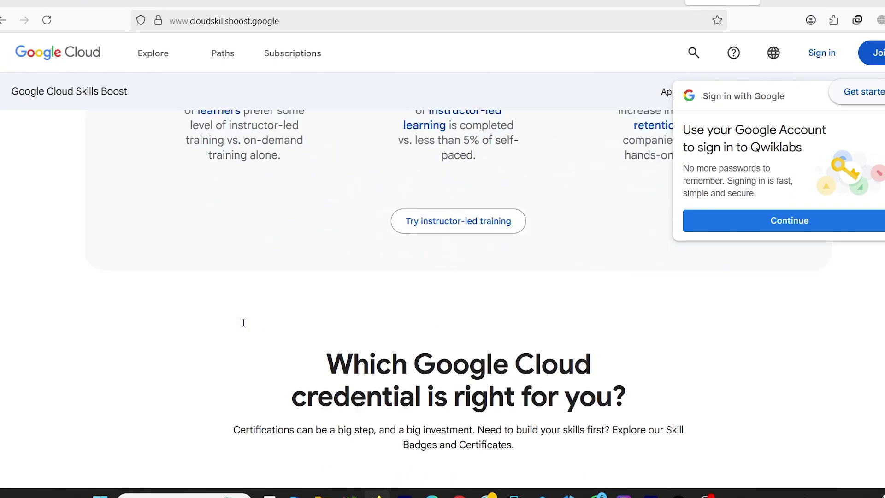
scroll(597, 314, up, 20)
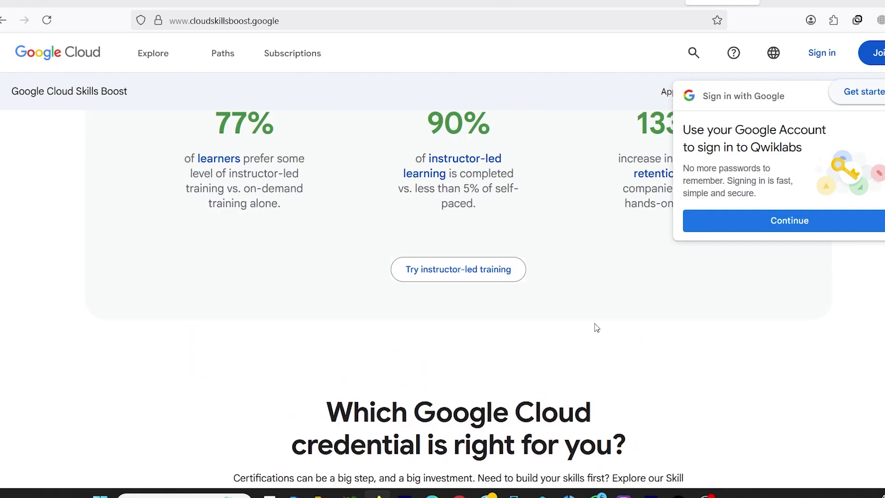
scroll(620, 361, up, 10)
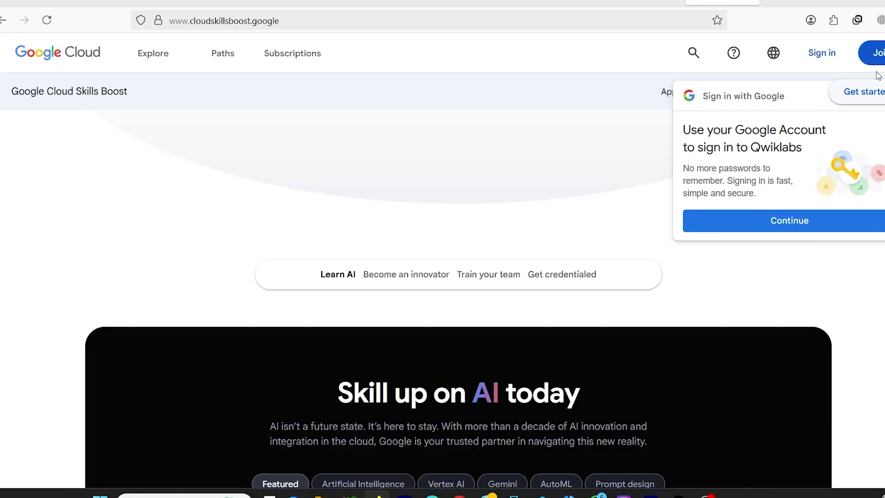
click(876, 93)
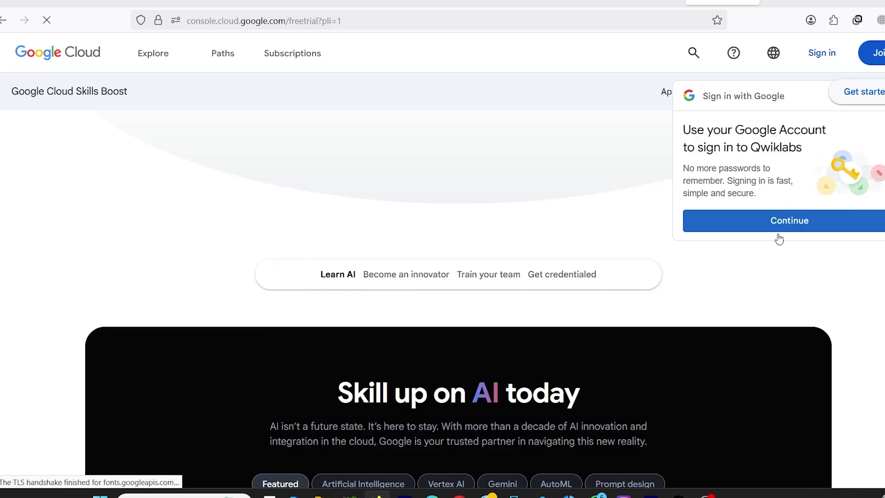
key(alt+Left)
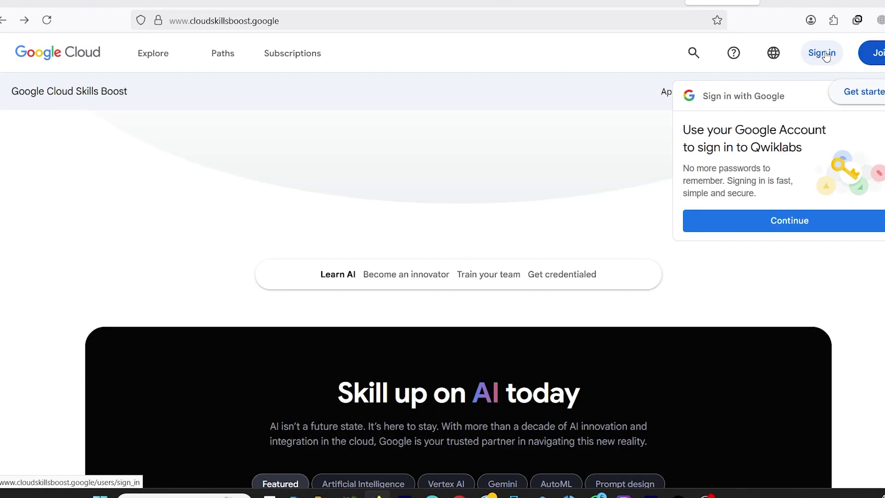
Sign in to Skills Boost with a Google account and continue to Qwiklabs
click(825, 55)
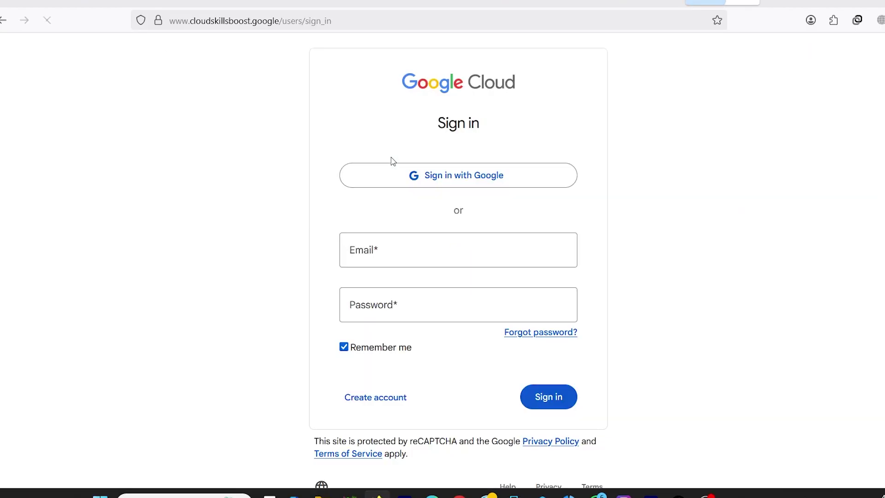
click(493, 176)
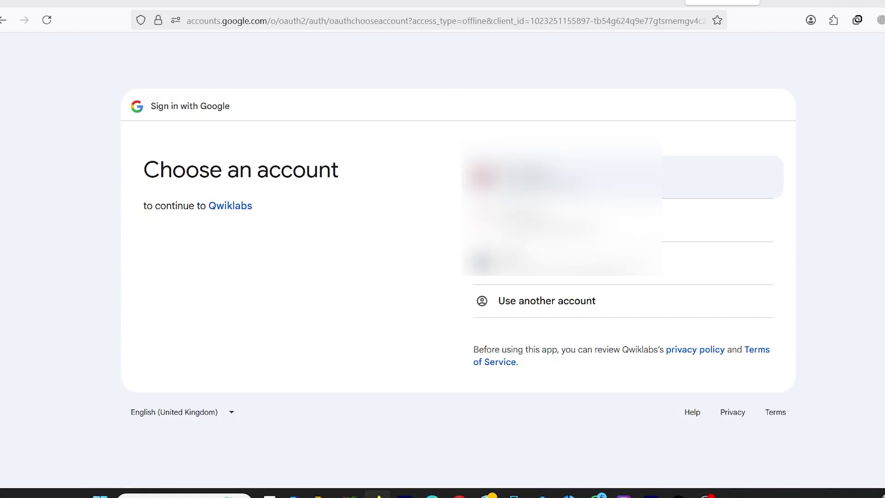
click(553, 177)
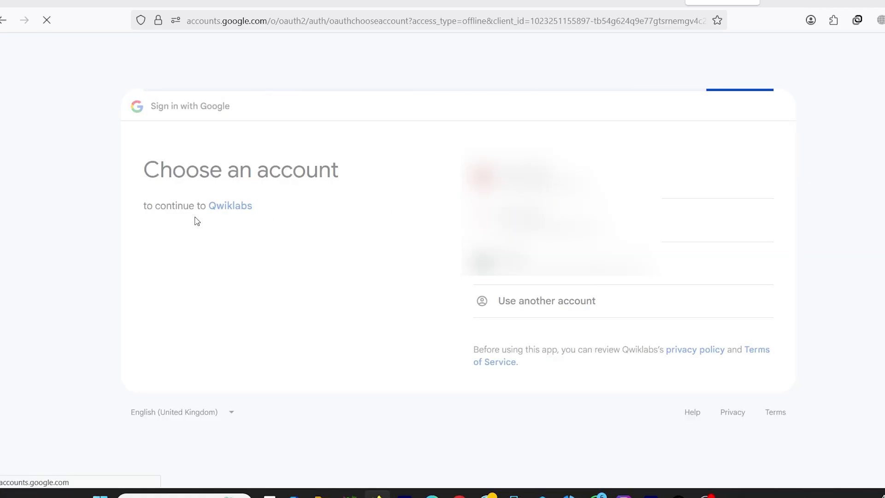
click(738, 336)
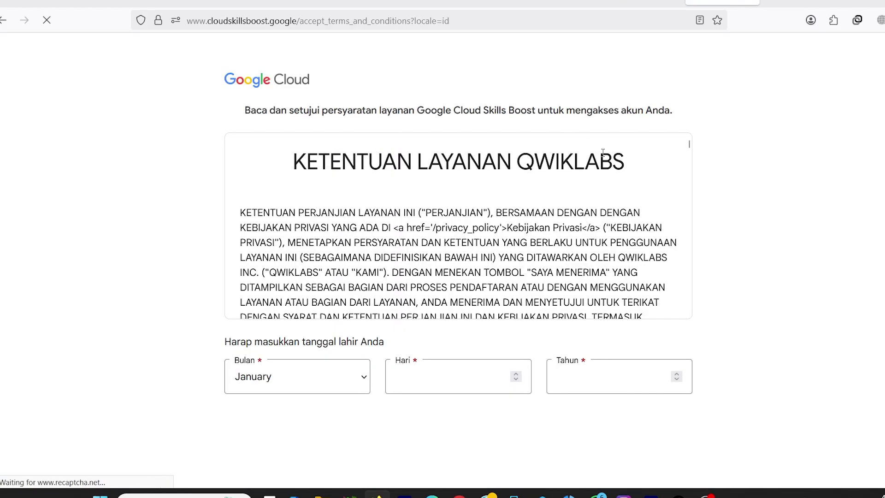
Enter birth day 01 and year 1990, pass reCAPTCHA, and accept the terms
click(451, 384)
text(01)
key(Tab)
text(1990)
scroll(387, 360, down, 2)
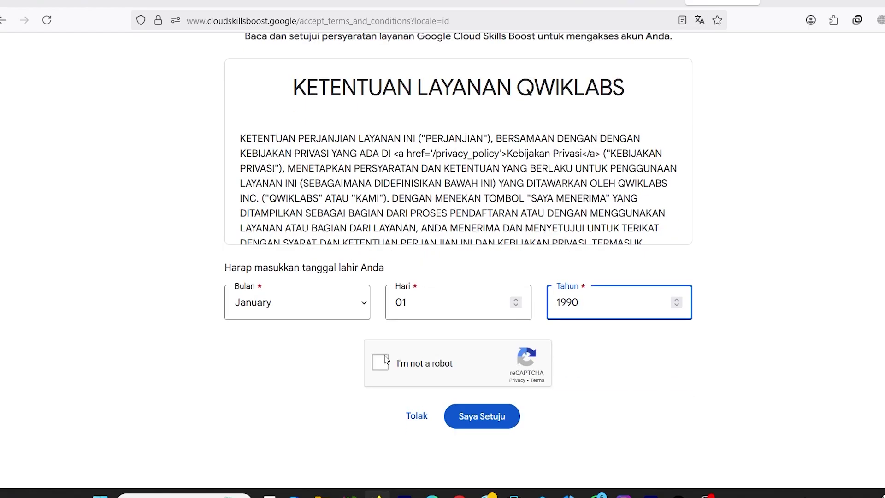
click(386, 359)
click(471, 417)
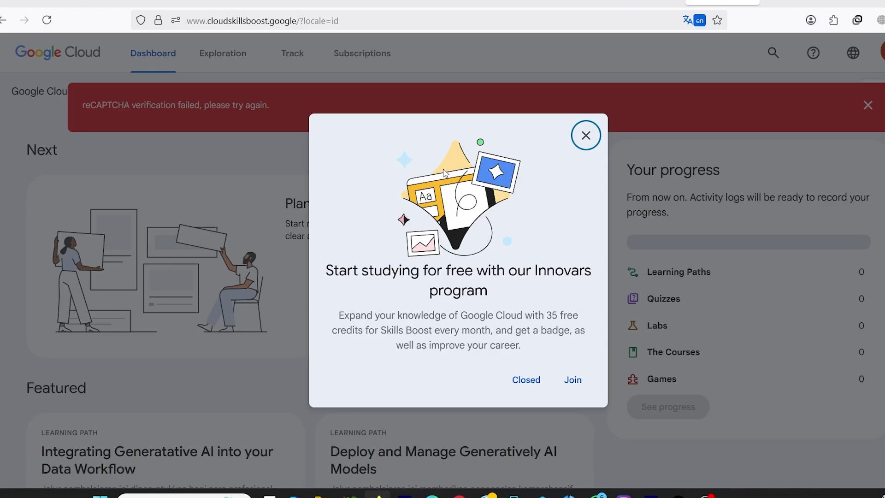
Join the free Innovators program from the dashboard popup
scroll(567, 386, down, 2)
click(568, 381)
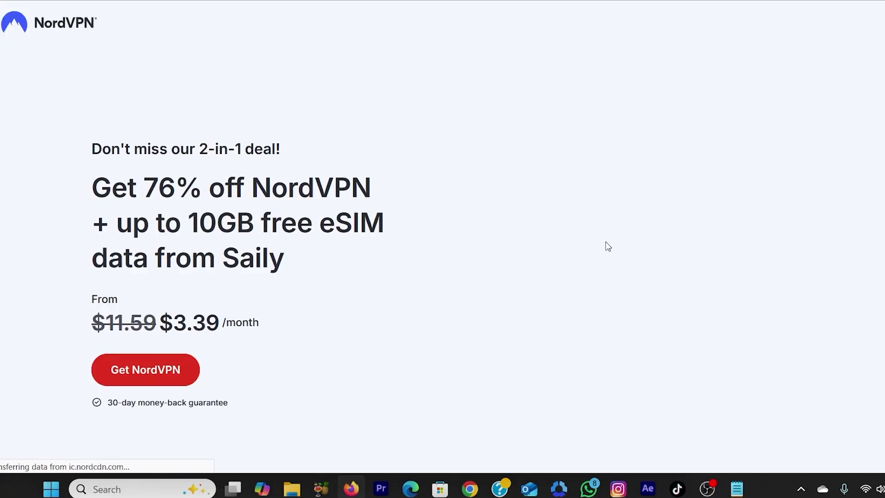
scroll(571, 223, down, 10)
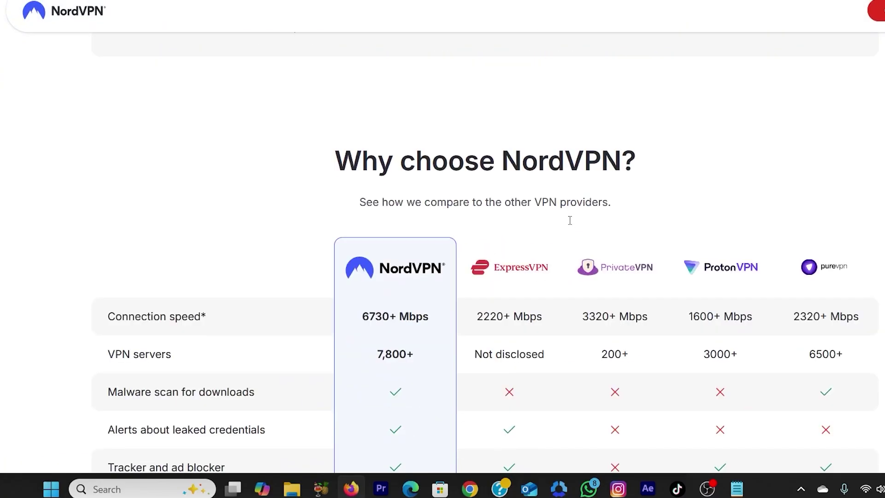
scroll(570, 220, down, 7)
scroll(569, 228, up, 9)
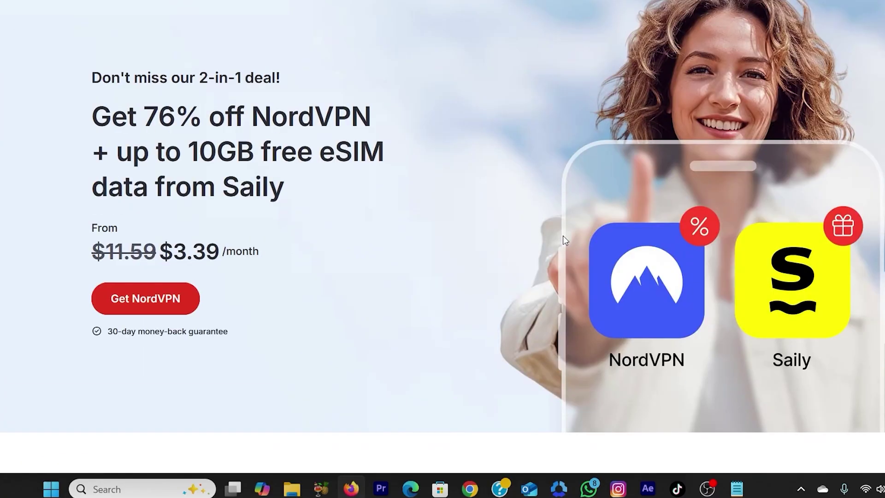
scroll(564, 240, up, 2)
drag(98, 184, 339, 253)
click(370, 287)
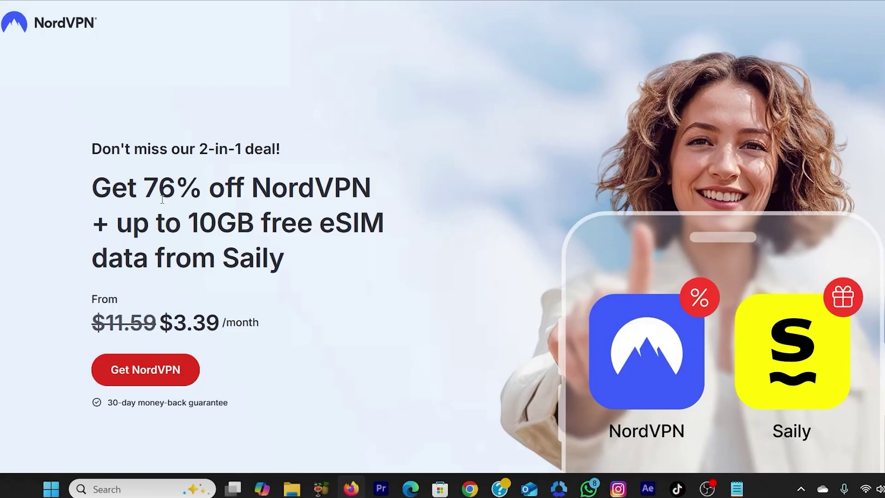
scroll(259, 231, down, 8)
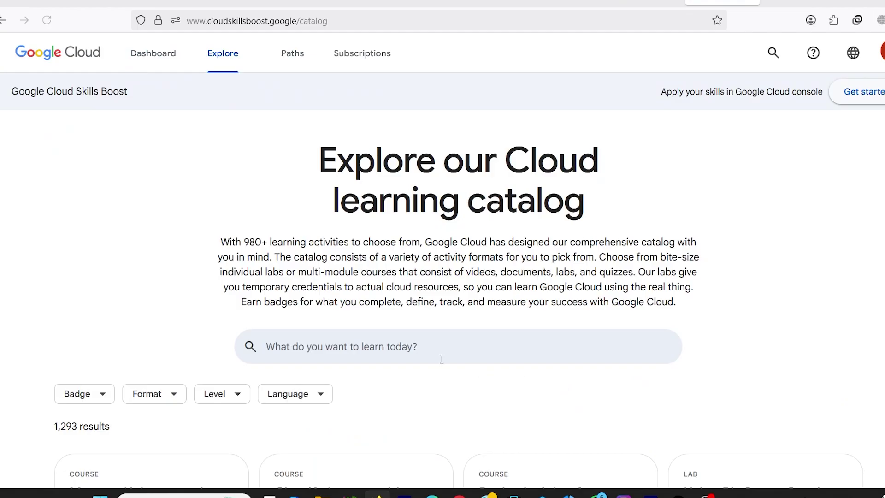
Find and open the 'A Tour of Google Cloud Sustainability' lab in the Explore catalog
scroll(440, 358, down, 7)
scroll(420, 364, down, 4)
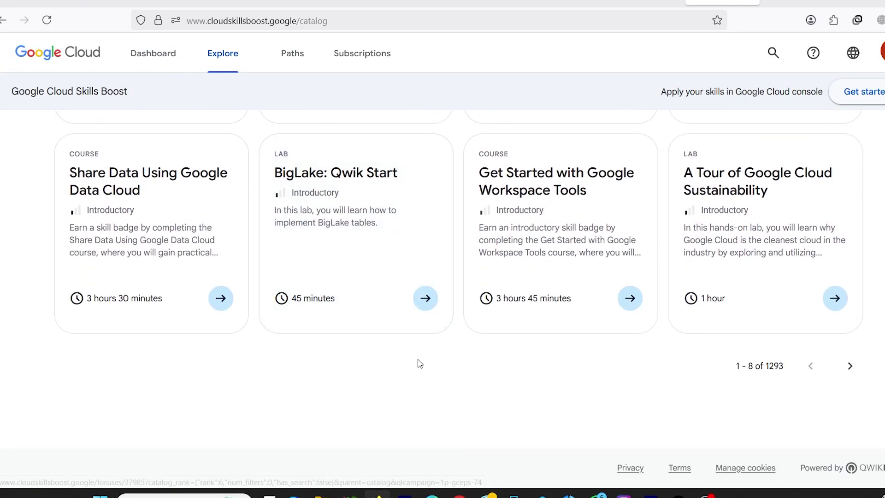
scroll(419, 363, up, 4)
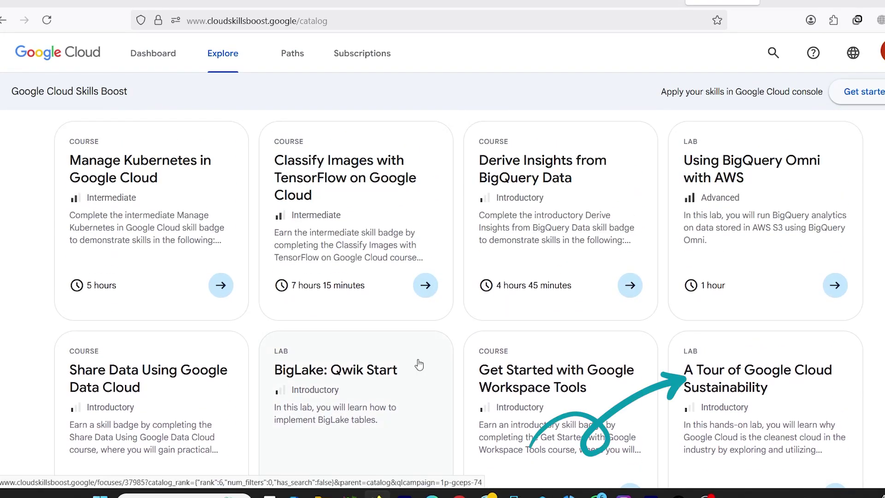
scroll(420, 364, down, 3)
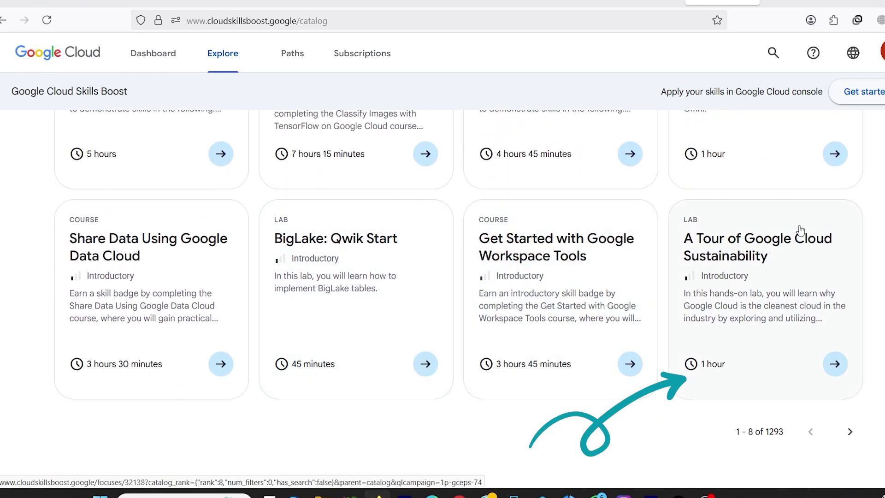
click(834, 362)
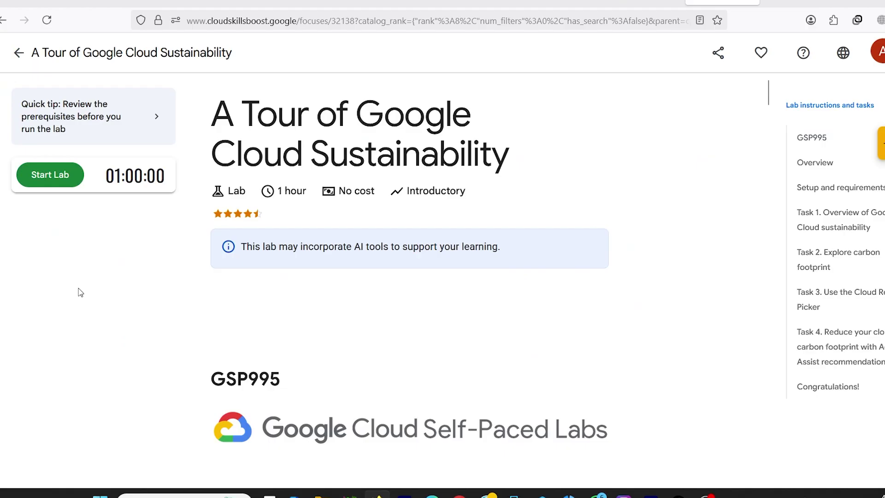
Expand the Quick tip and start the Sustainability lab
click(157, 116)
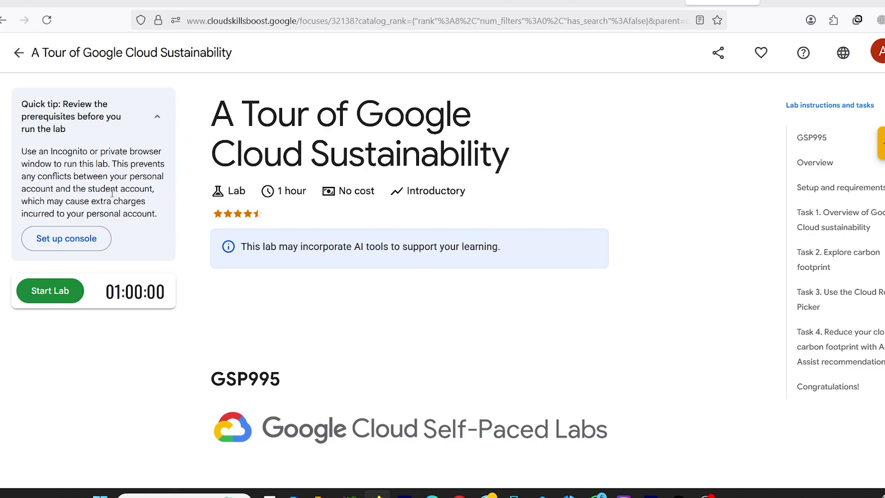
scroll(64, 212, down, 10)
click(55, 291)
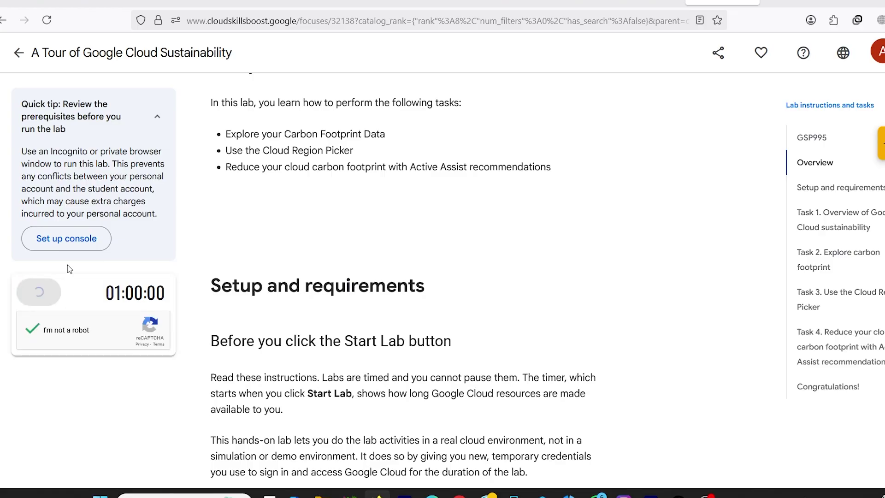
Open the lab's Google Cloud console link in a new private window
right_click(75, 236)
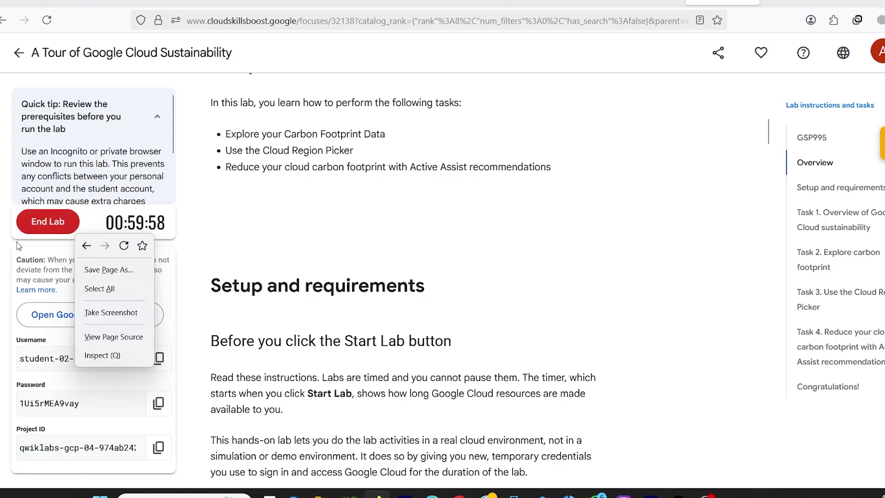
click(19, 246)
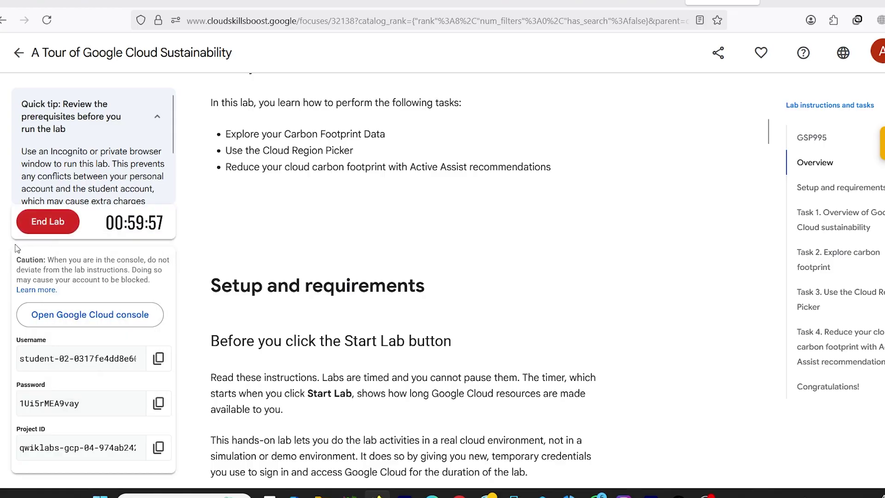
right_click(100, 316)
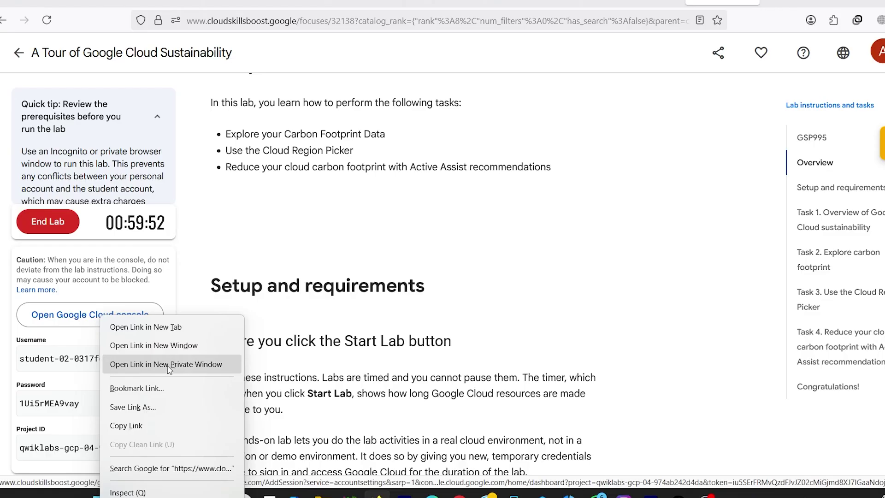
click(259, 311)
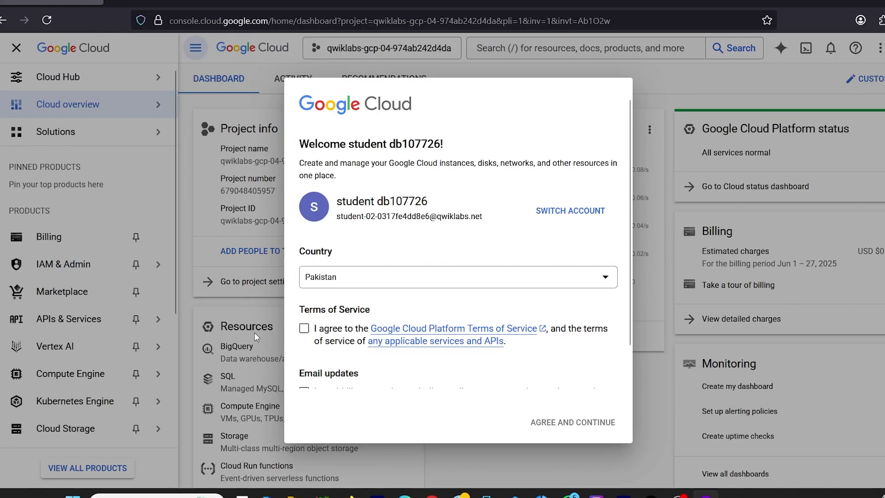
Tick the Google Cloud Terms of Service checkbox and agree and continue
click(304, 328)
scroll(368, 356, down, 1)
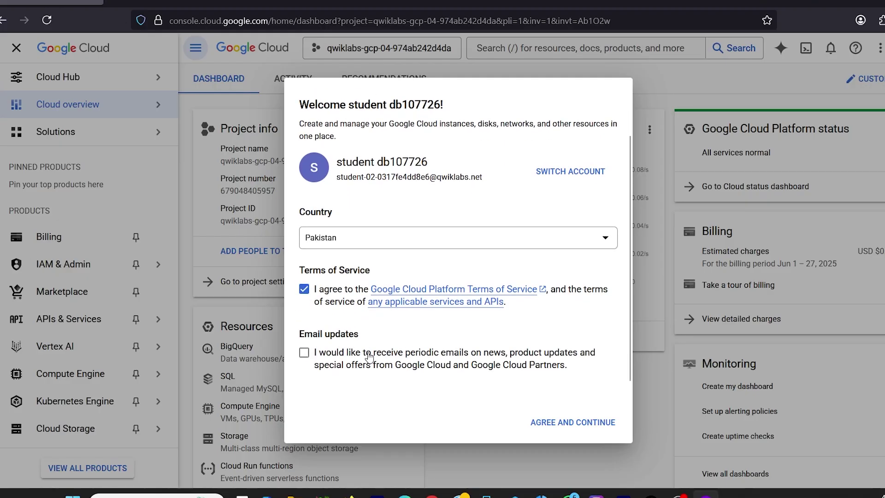
click(559, 424)
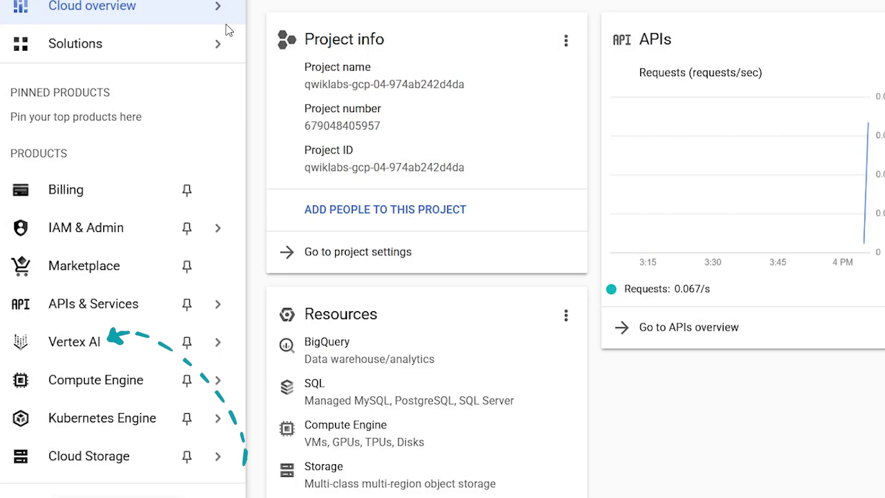
Go to Vertex AI, agree to enable the Vertex AI Studio APIs, and open Media Studio
click(111, 342)
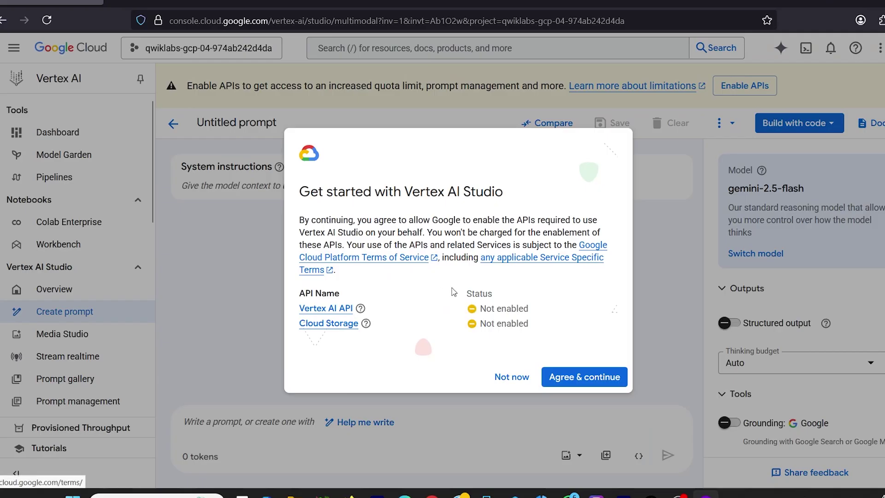
click(589, 377)
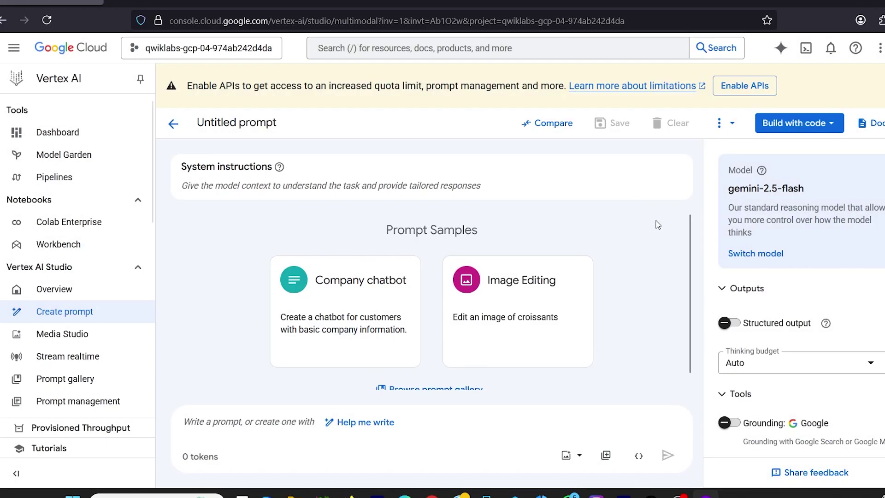
click(91, 339)
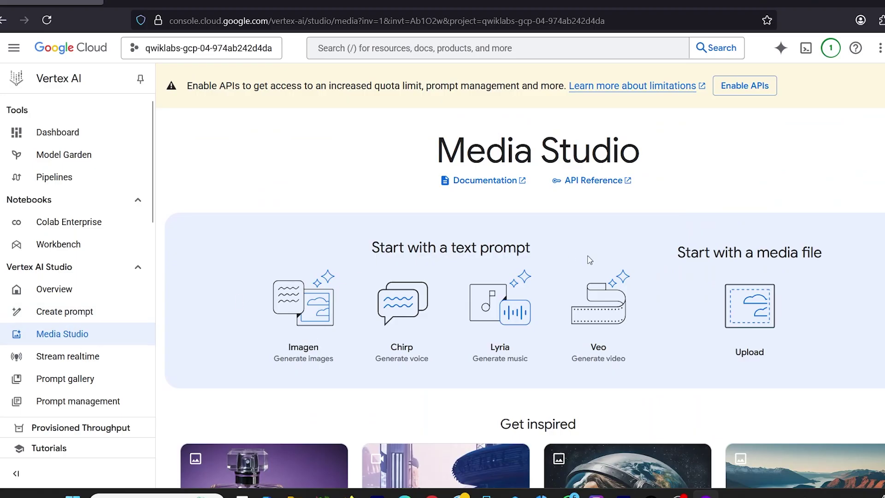
scroll(581, 257, down, 2)
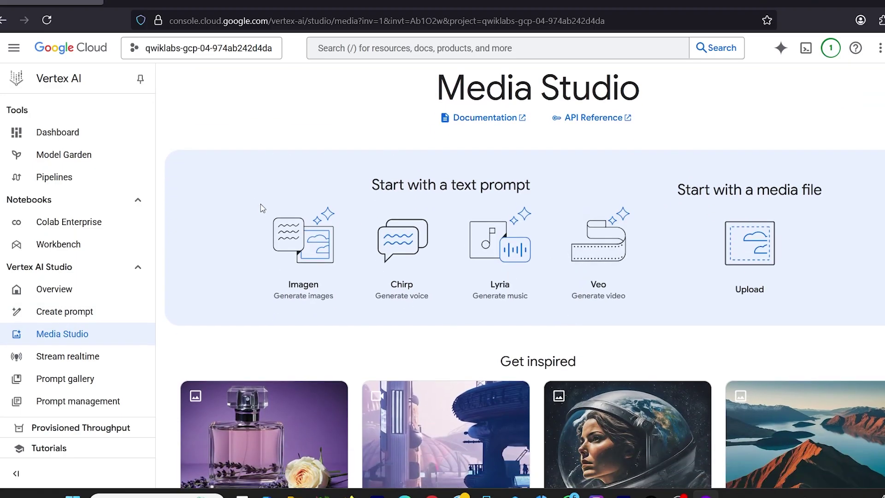
scroll(685, 221, down, 5)
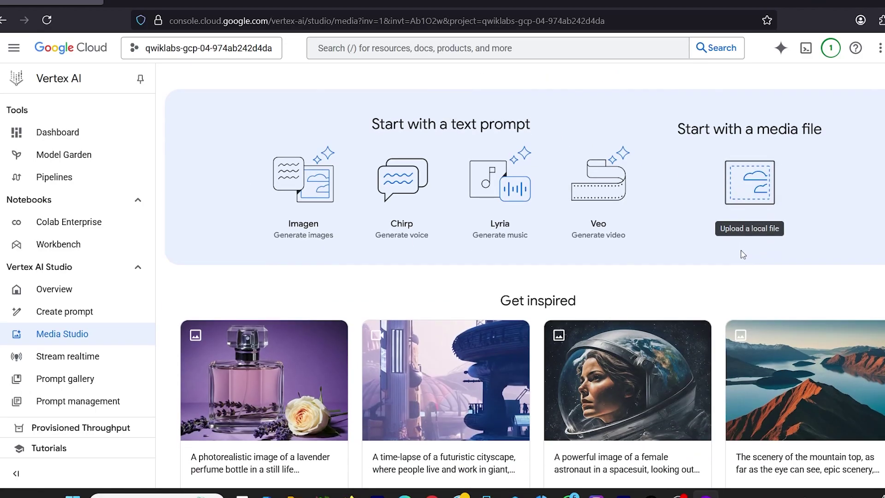
scroll(732, 277, up, 5)
scroll(737, 277, up, 2)
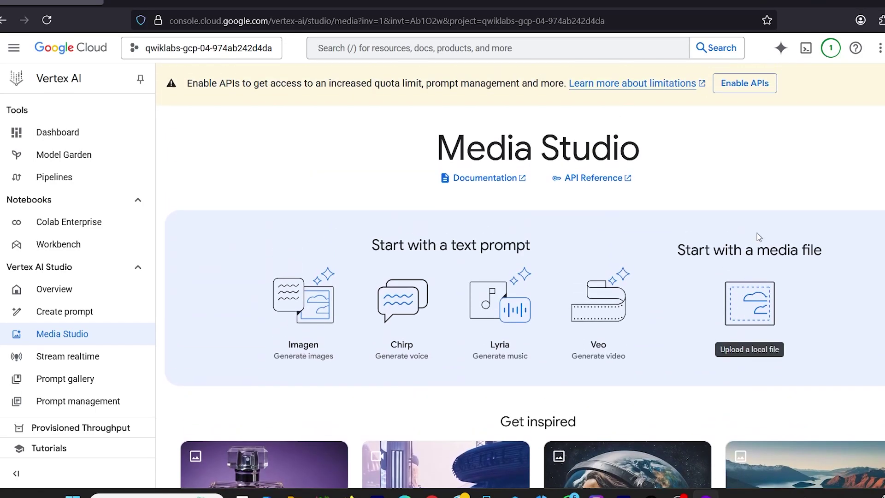
Start a Veo video job and keep Veo 3 preview as the model under Advanced options
click(596, 311)
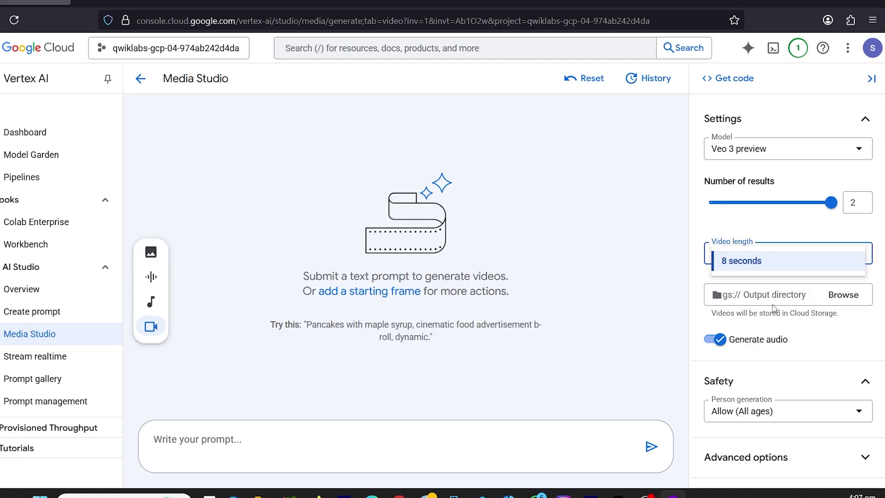
click(759, 464)
scroll(780, 385, down, 2)
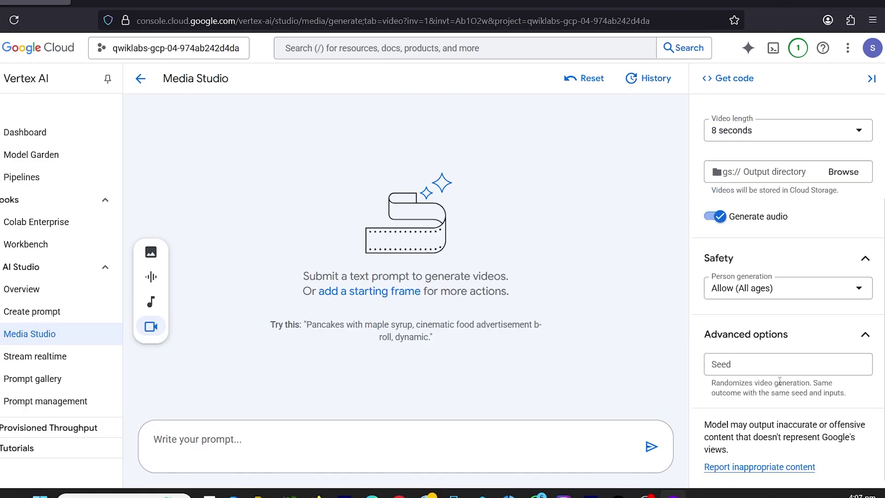
scroll(779, 381, up, 2)
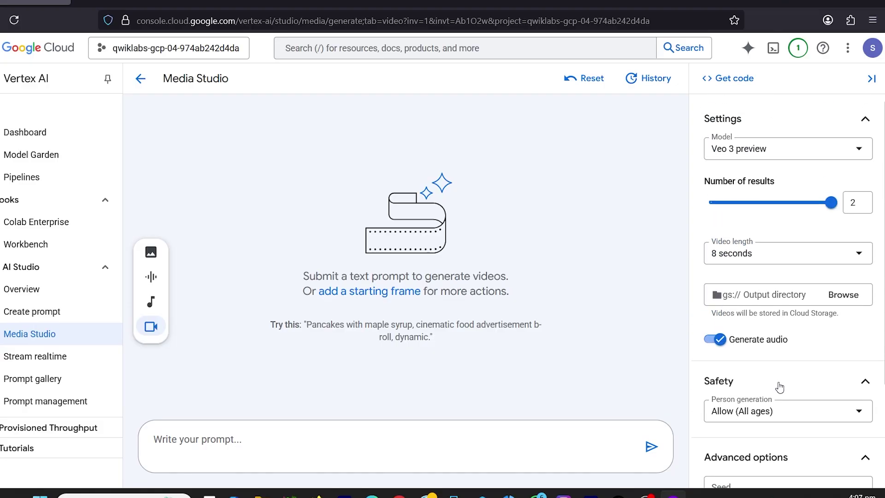
click(778, 155)
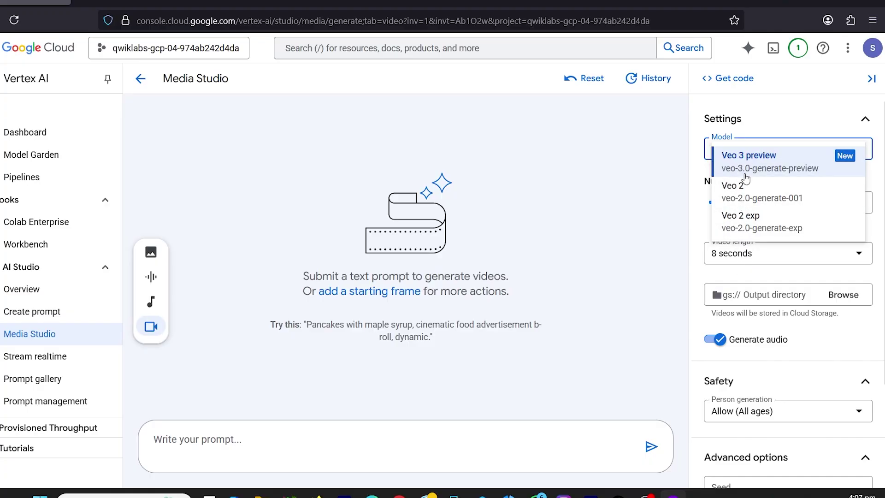
click(746, 159)
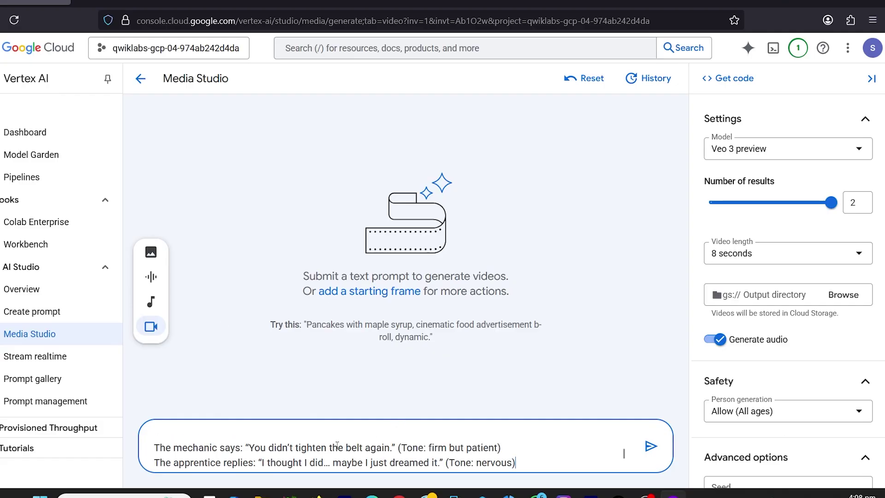
scroll(327, 452, up, 5)
Submit the prompt, open the first generated video, then play the second one
key(Return)
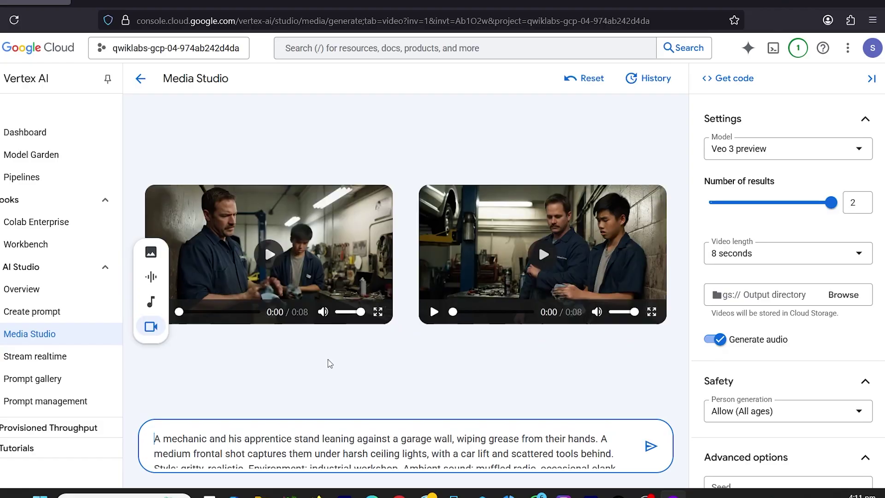
click(322, 245)
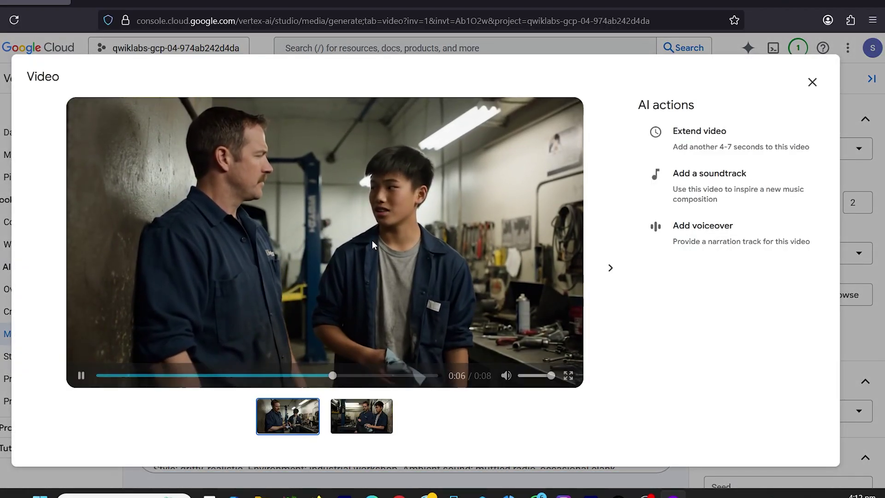
click(361, 417)
click(326, 251)
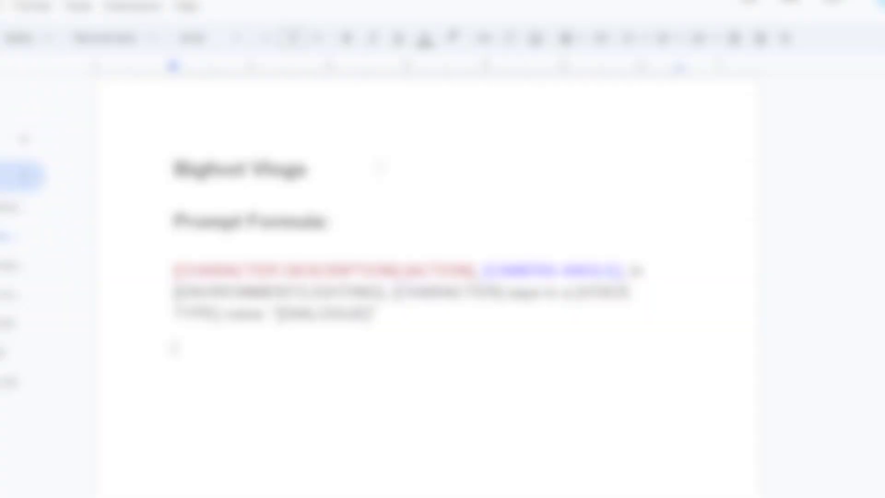
scroll(379, 168, down, 15)
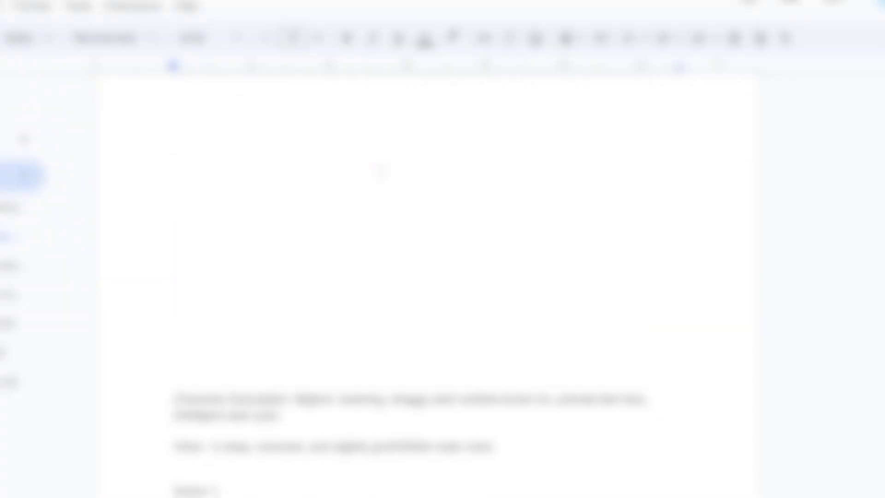
scroll(380, 169, down, 15)
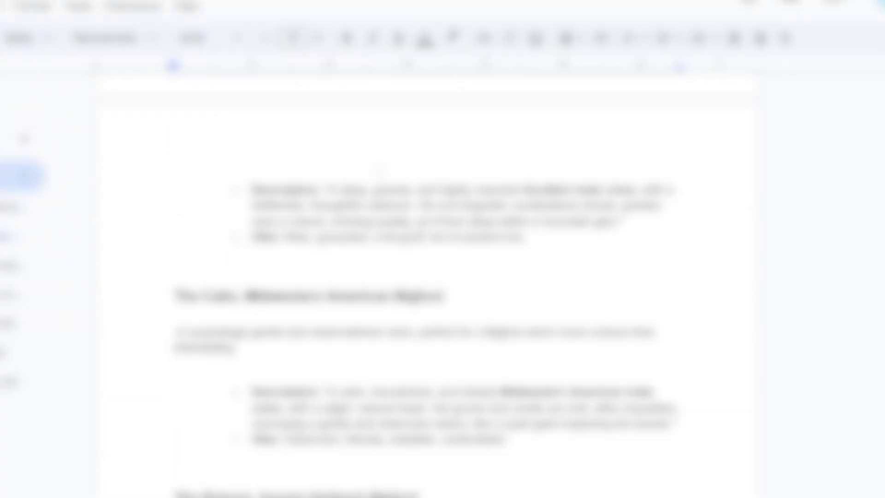
scroll(379, 169, down, 15)
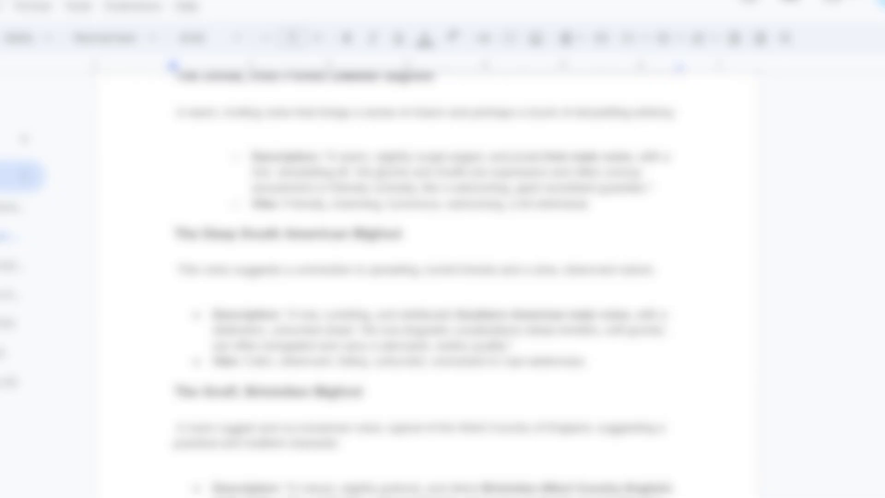
scroll(380, 169, down, 15)
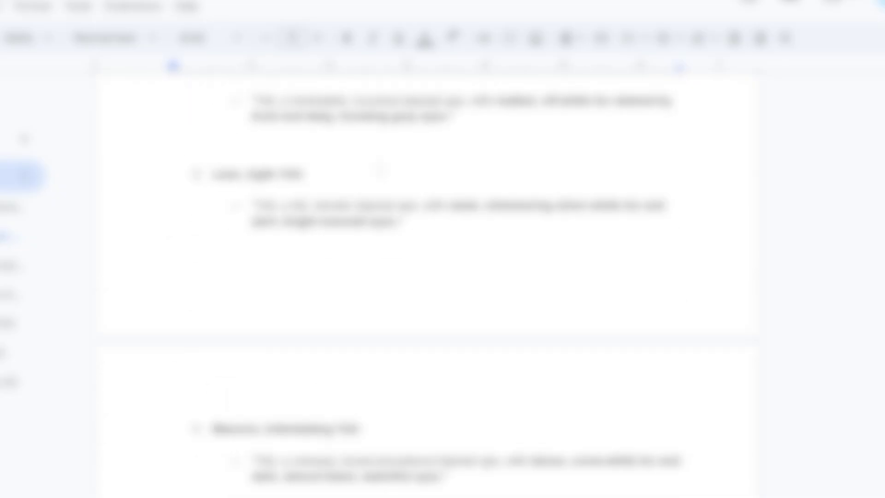
scroll(379, 169, down, 10)
scroll(381, 169, up, 15)
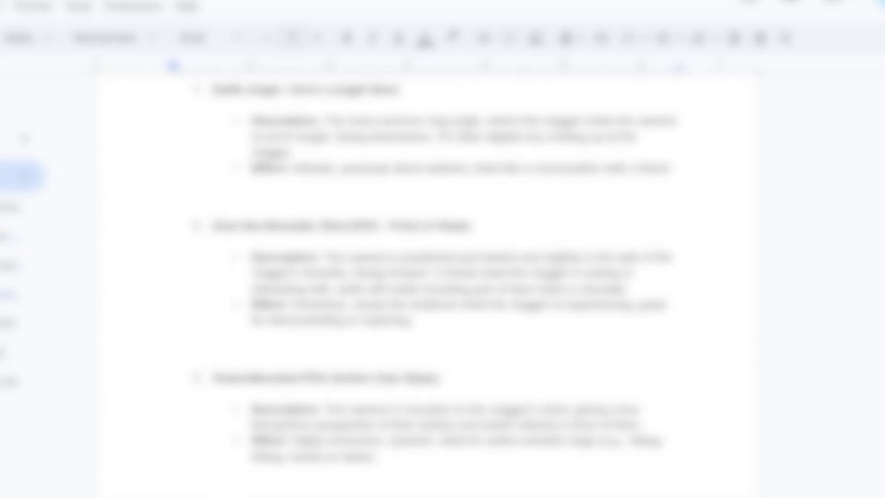